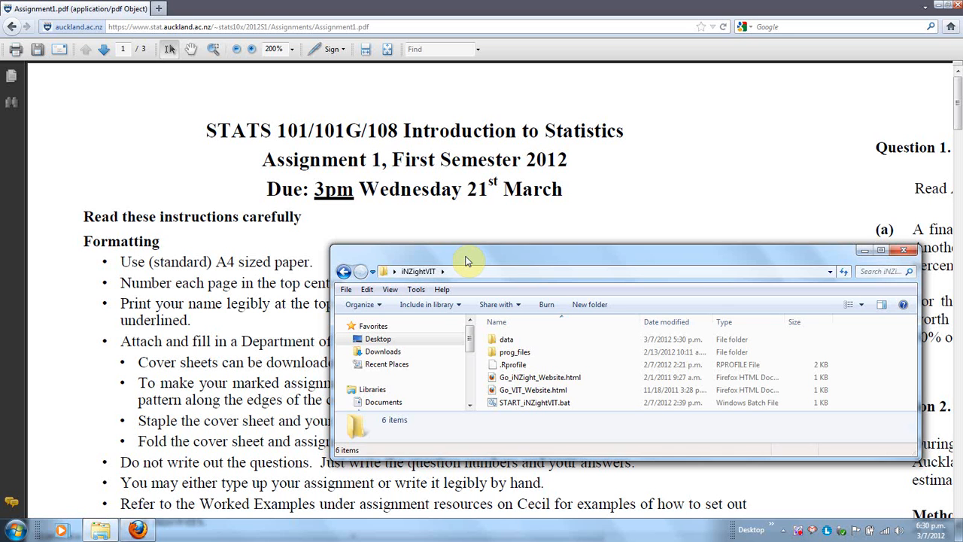
- Launch START_iNZightVIT.bat from the iNZightVIT folder and run the Bootstrap confidence interval construction module
{"action": "left_click_drag", "start_coordinate": [466, 260], "coordinate": [459, 237]}
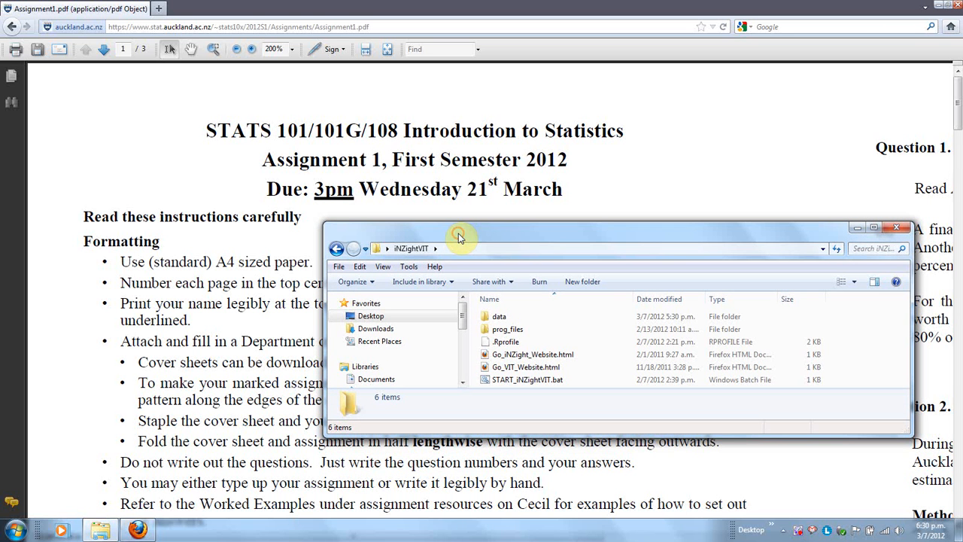
{"action": "double_click", "coordinate": [514, 380]}
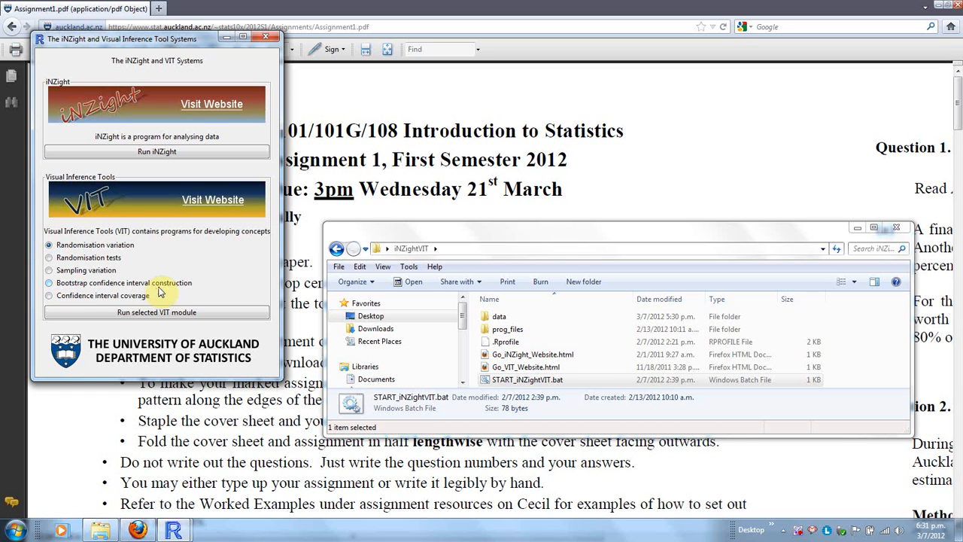
{"action": "left_click", "coordinate": [49, 285]}
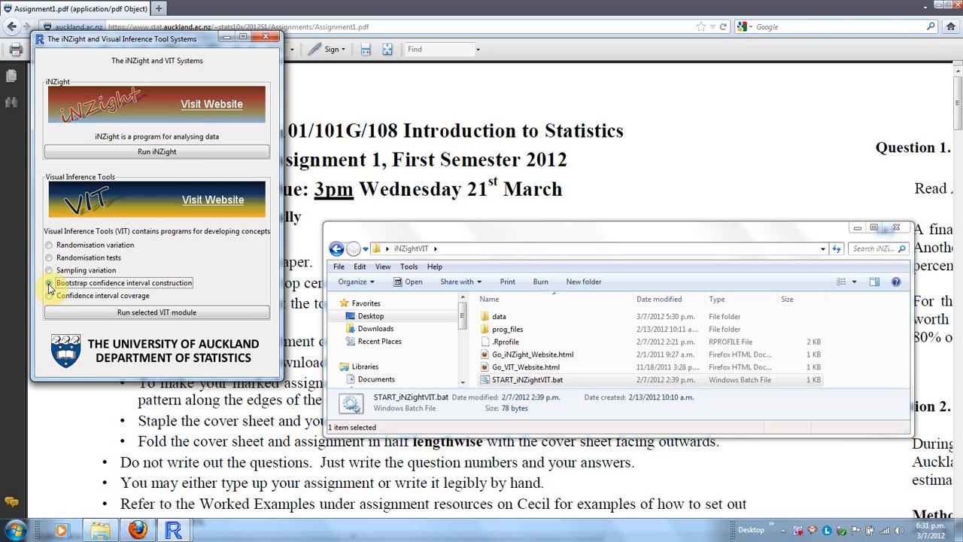
{"action": "left_click", "coordinate": [107, 319]}
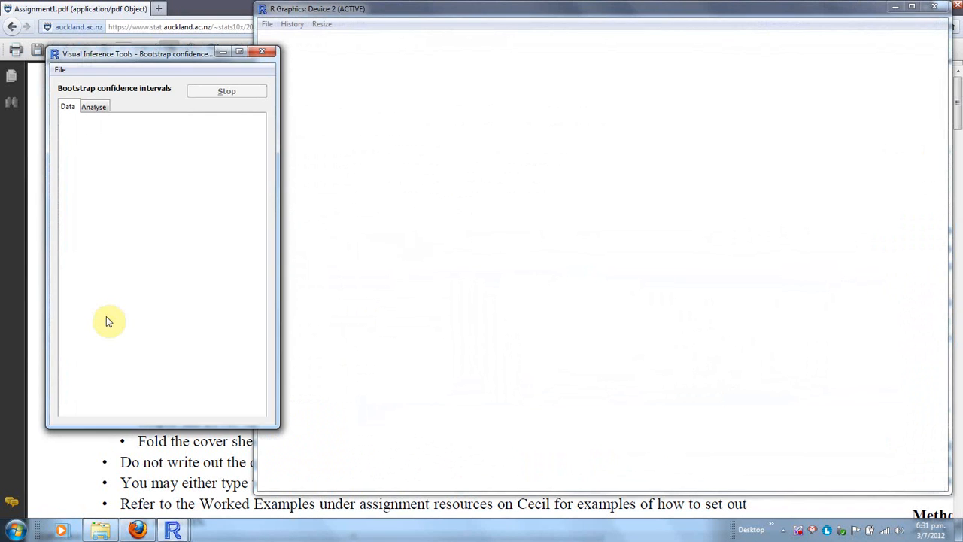
{"action": "left_click_drag", "start_coordinate": [147, 55], "coordinate": [120, 12]}
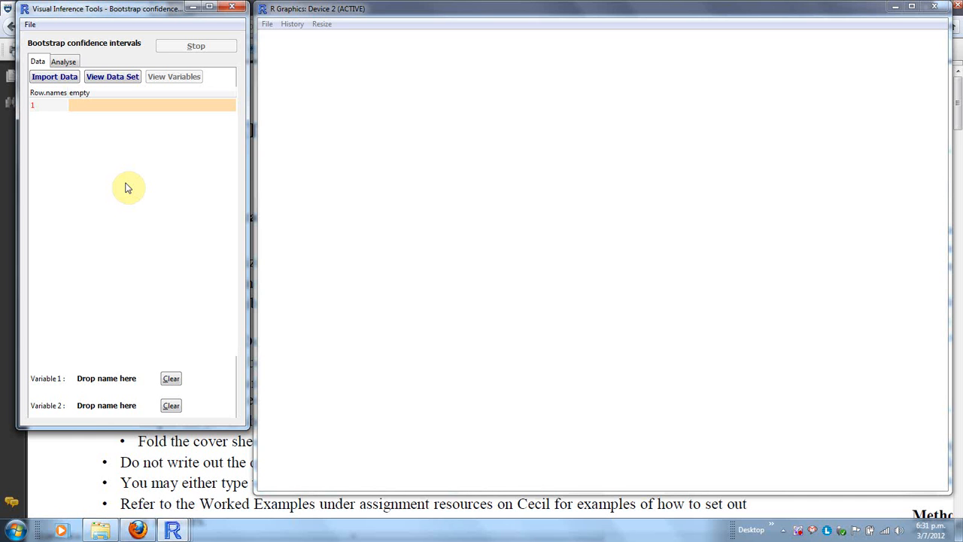
- Import the Zoo.csv data set from the iNZightVIT data folder
{"action": "left_click", "coordinate": [47, 83]}
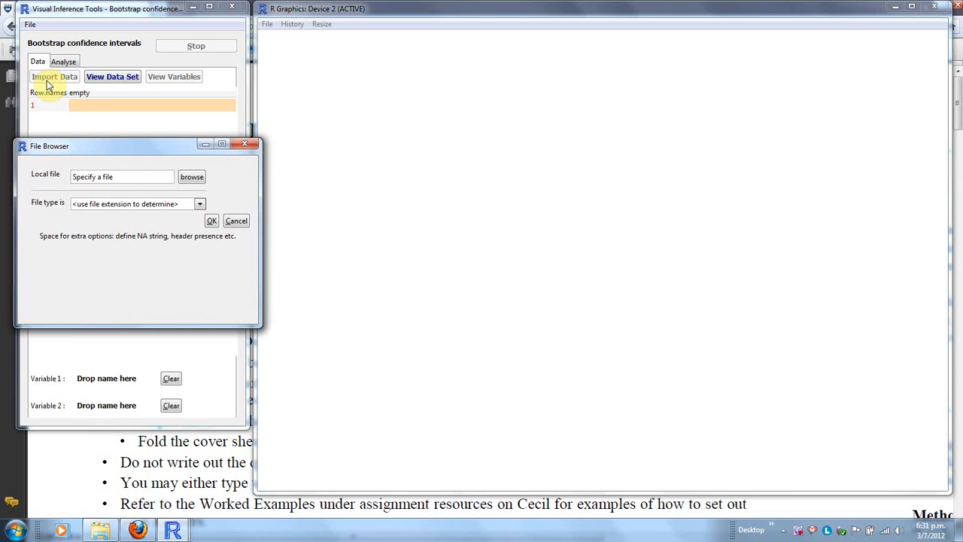
{"action": "left_click", "coordinate": [193, 177]}
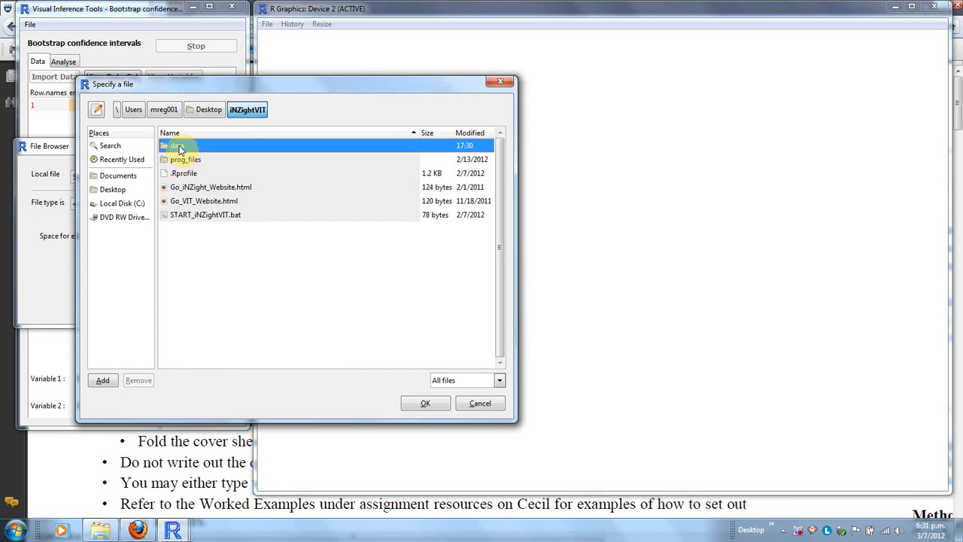
{"action": "double_click", "coordinate": [178, 151]}
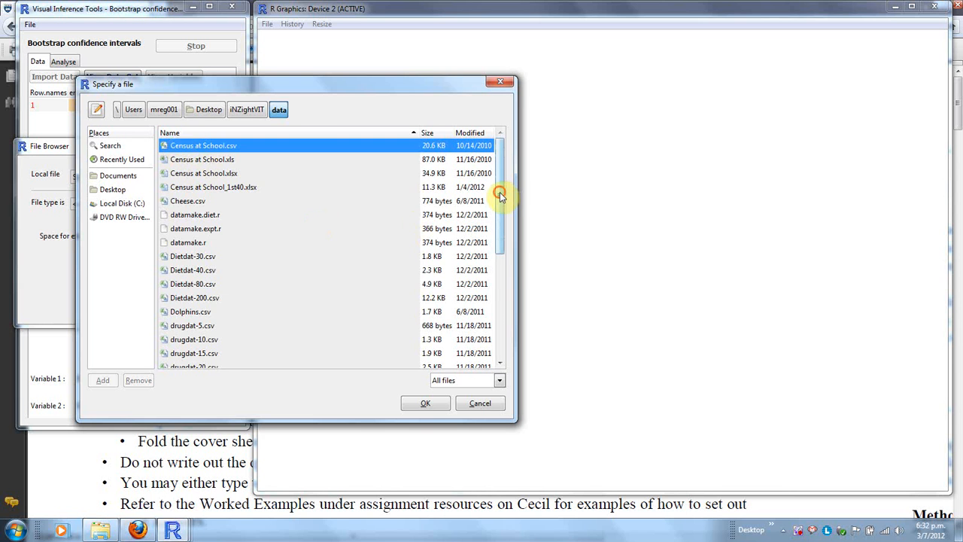
{"action": "left_click_drag", "start_coordinate": [500, 189], "coordinate": [504, 325]}
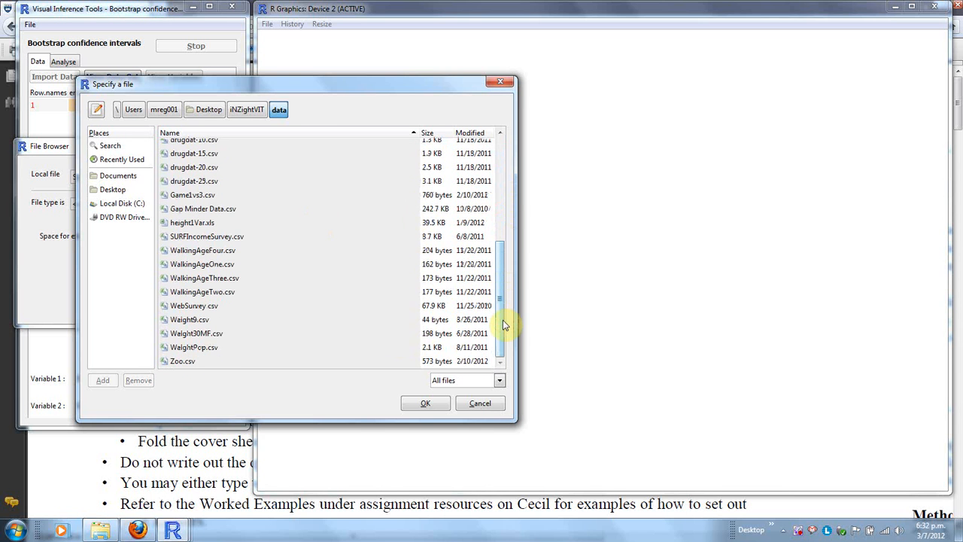
{"action": "left_click", "coordinate": [178, 365]}
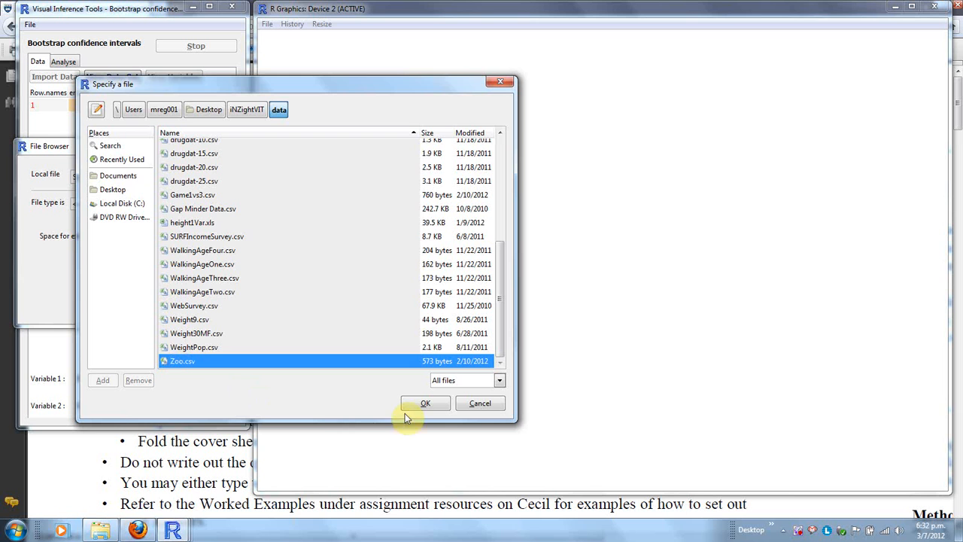
{"action": "left_click", "coordinate": [425, 403]}
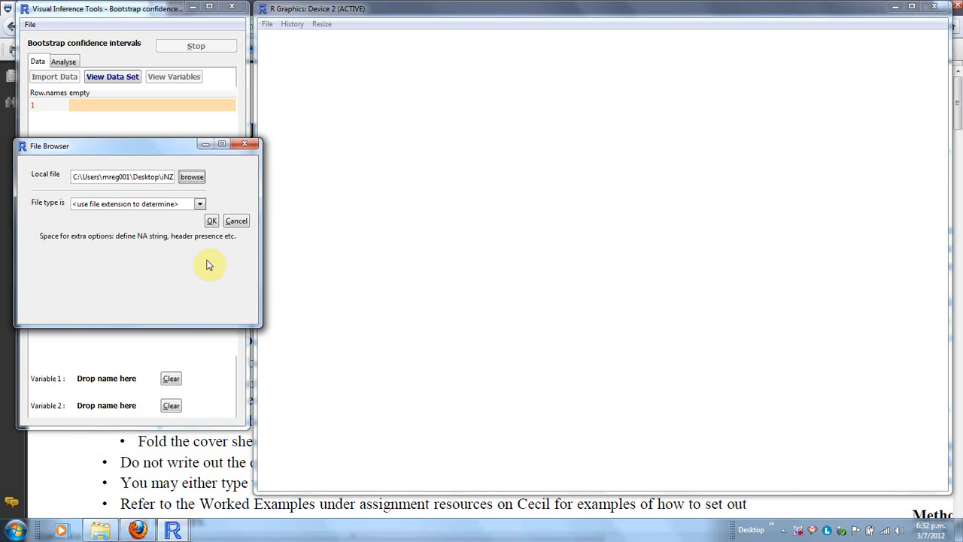
{"action": "left_click", "coordinate": [212, 222]}
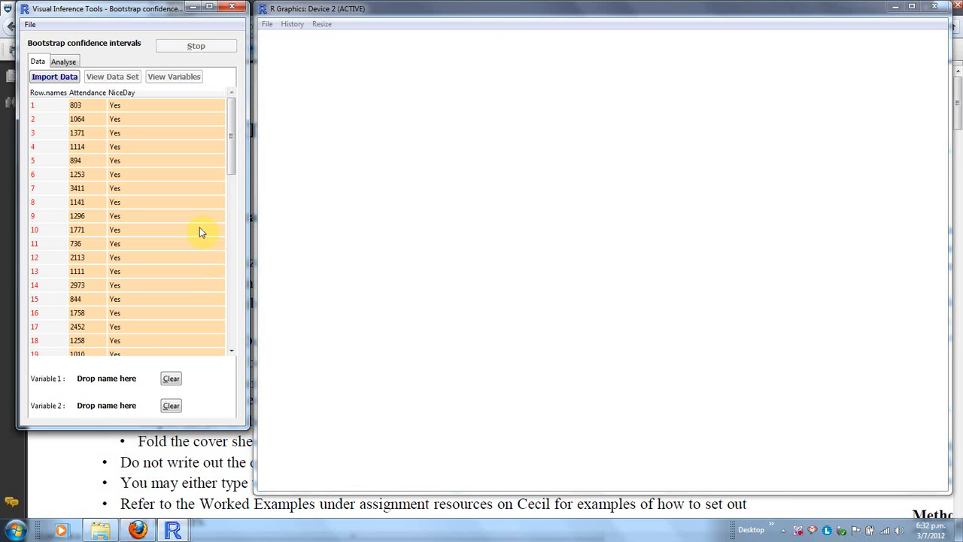
- Review the imported rows and assign the Attendance column as Variable 1
{"action": "left_click_drag", "start_coordinate": [110, 9], "coordinate": [108, 9]}
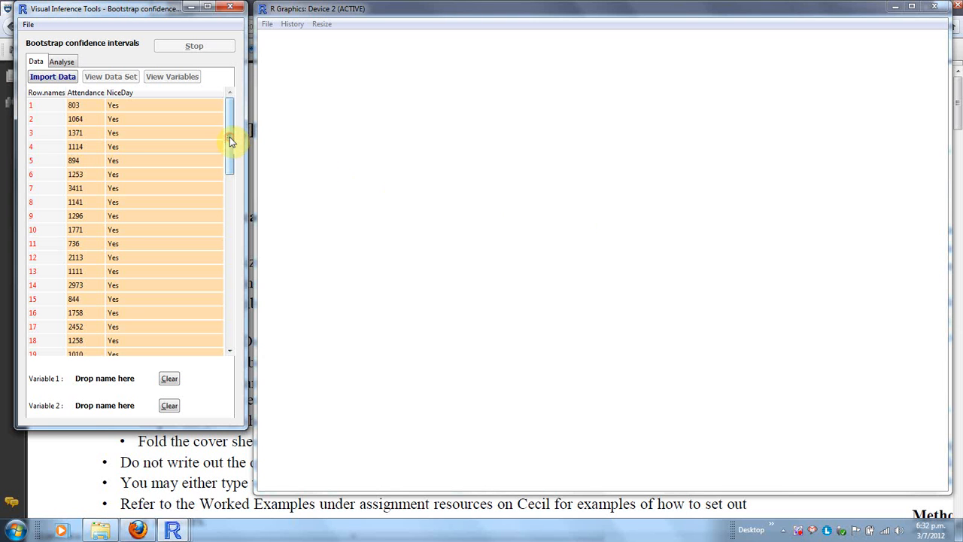
{"action": "left_click_drag", "start_coordinate": [229, 137], "coordinate": [231, 327]}
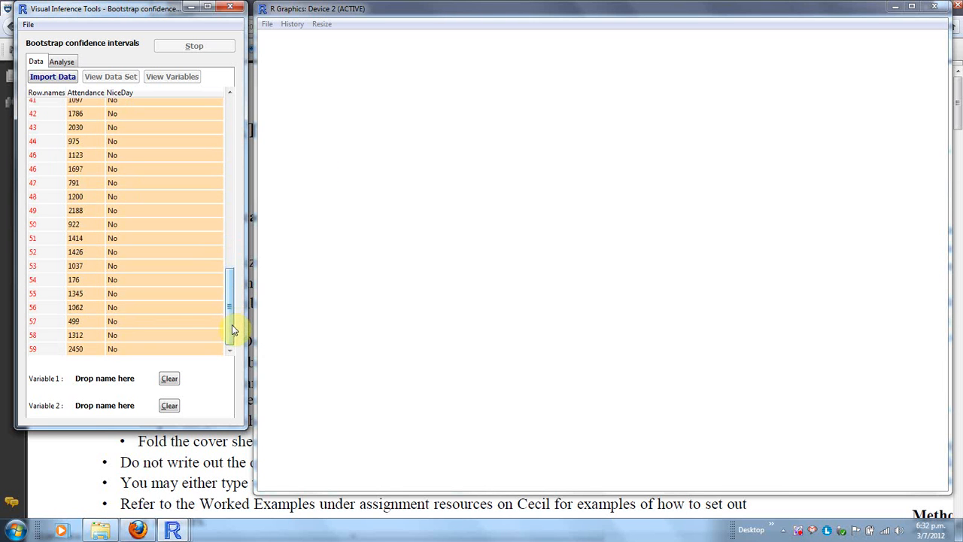
{"action": "left_click_drag", "start_coordinate": [233, 273], "coordinate": [229, 104]}
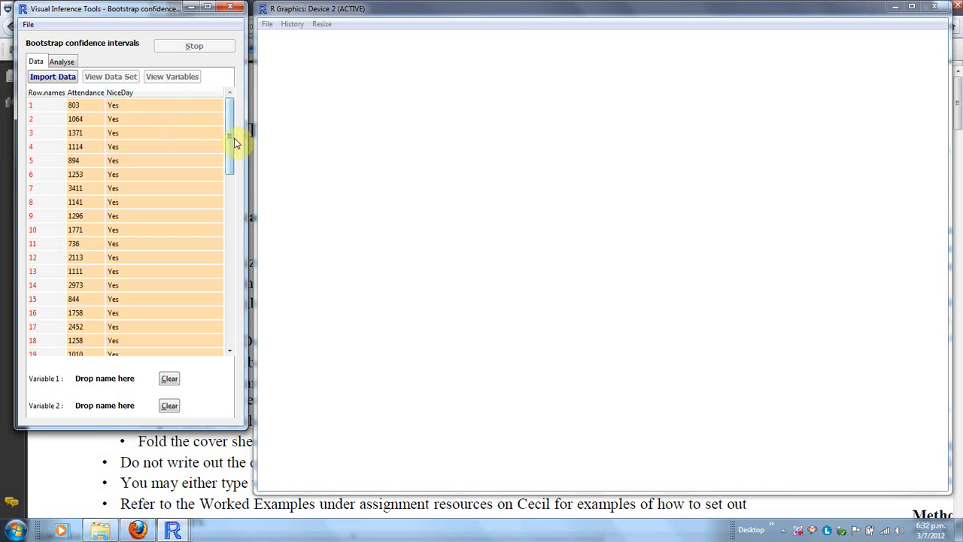
{"action": "left_click_drag", "start_coordinate": [231, 134], "coordinate": [227, 339]}
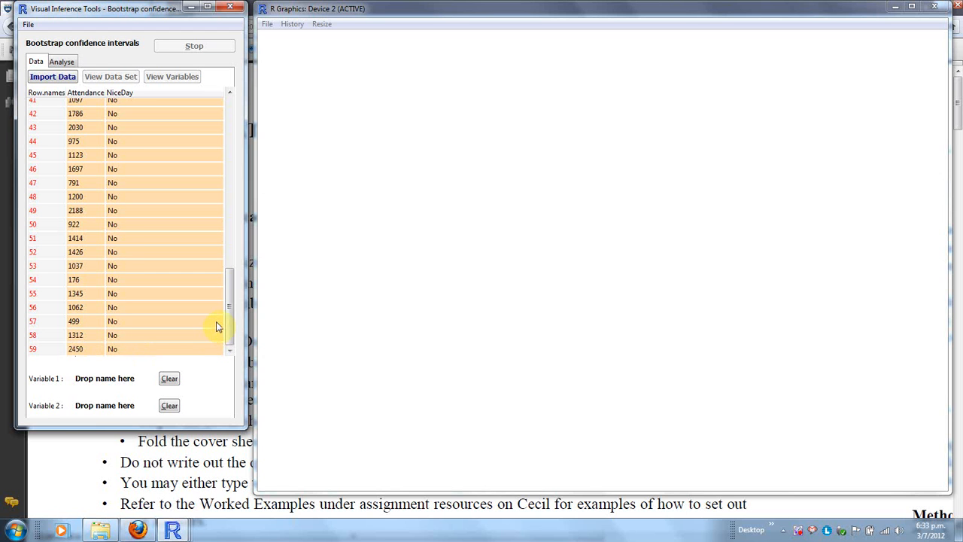
{"action": "left_click_drag", "start_coordinate": [232, 314], "coordinate": [234, 118]}
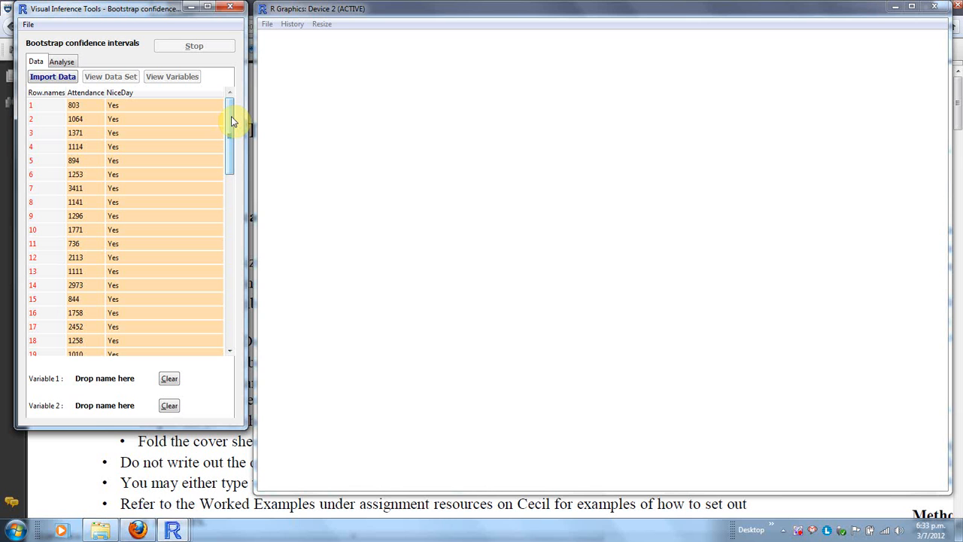
{"action": "left_click", "coordinate": [80, 99]}
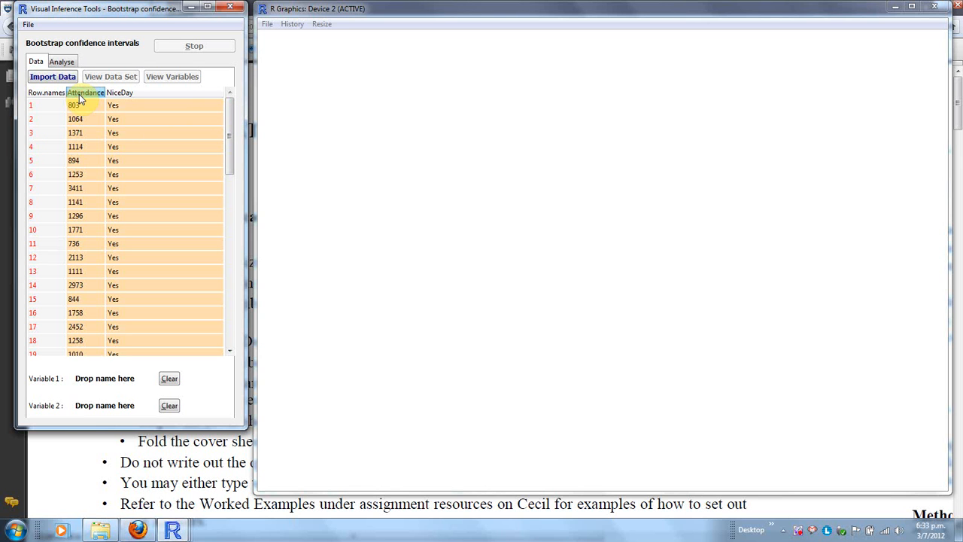
{"action": "mouse_move", "coordinate": [80, 100]}
{"action": "left_mouse_down"}
{"action": "mouse_move", "coordinate": [94, 243]}
{"action": "mouse_move", "coordinate": [85, 378]}
{"action": "left_mouse_up"}
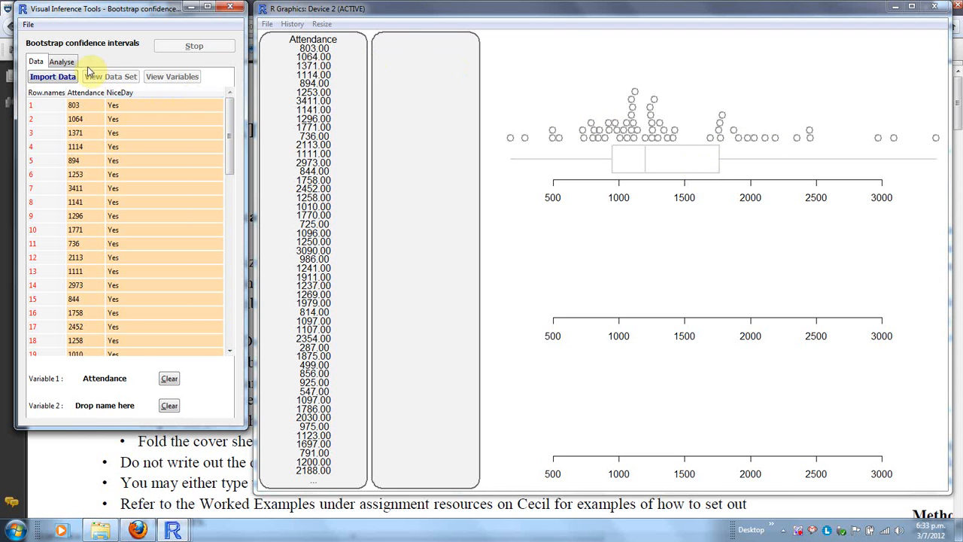
- Set the analysis quantity to median and record the choices
{"action": "left_click", "coordinate": [65, 63]}
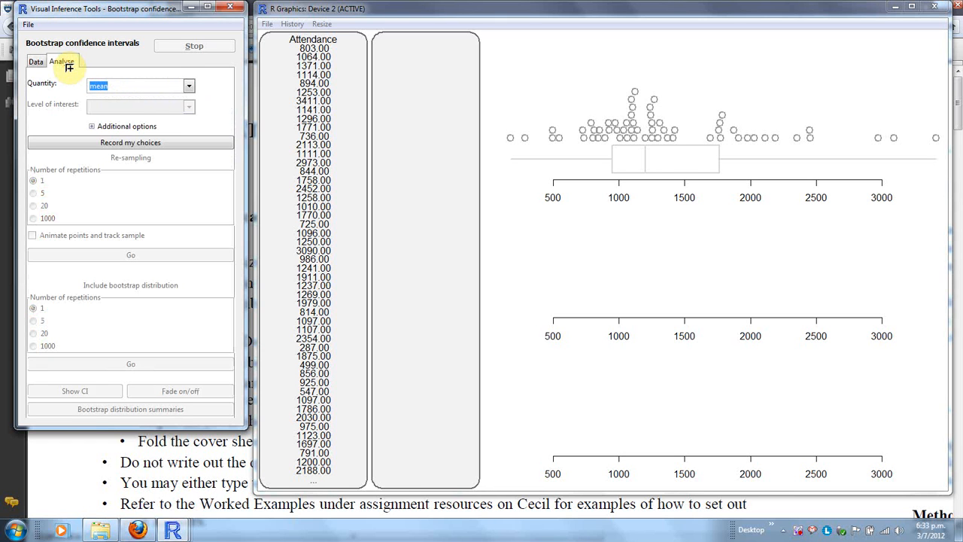
{"action": "left_click", "coordinate": [190, 88]}
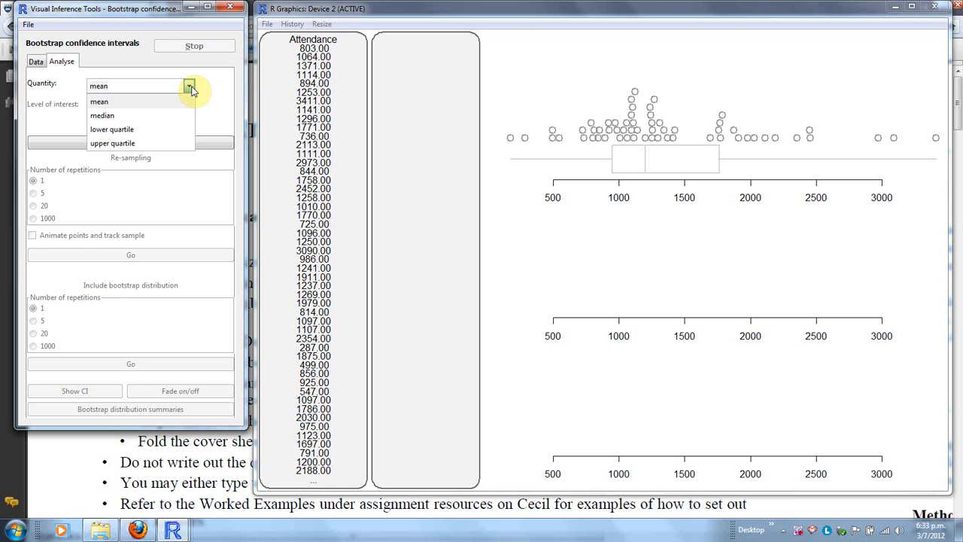
{"action": "left_click", "coordinate": [110, 120]}
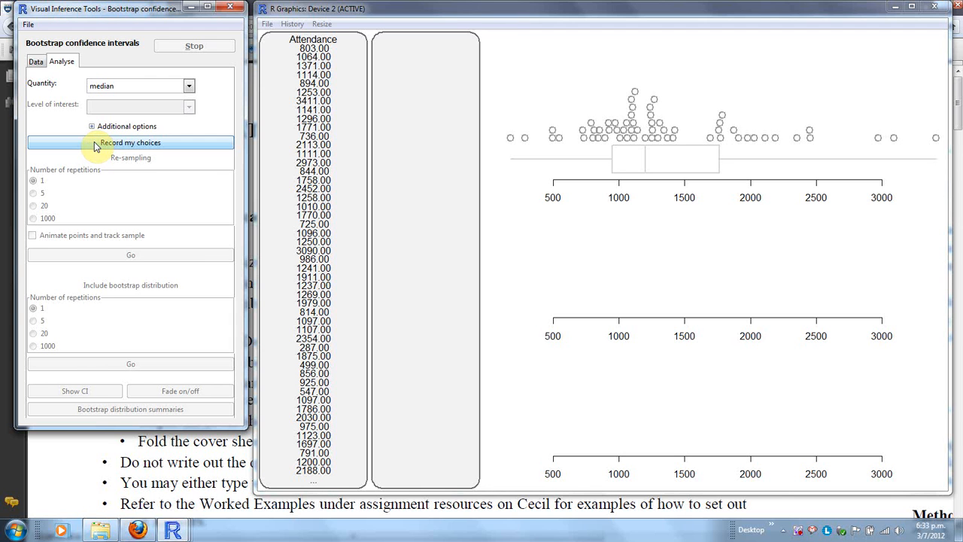
{"action": "left_click", "coordinate": [94, 143]}
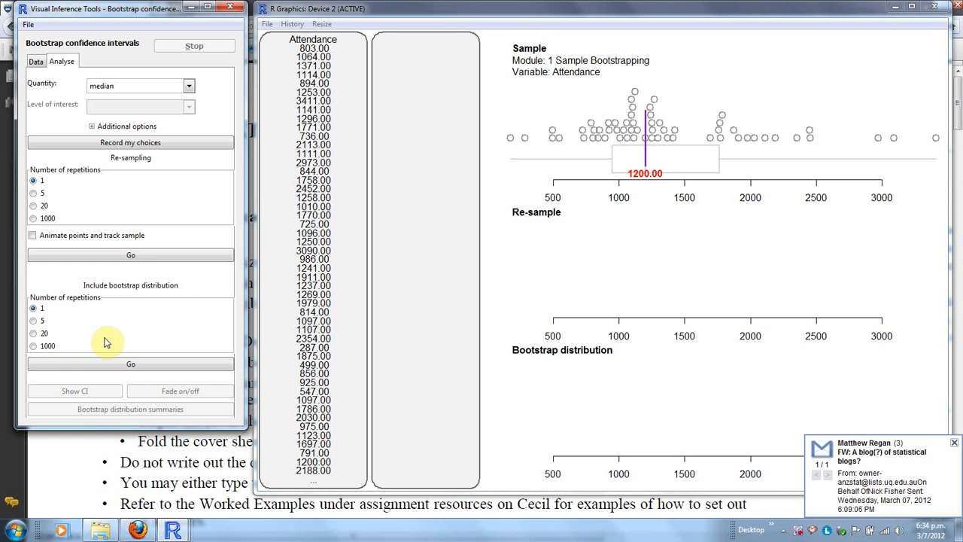
- Generate the bootstrap distribution with 1000 repetitions and show its confidence interval
{"action": "left_click", "coordinate": [33, 348]}
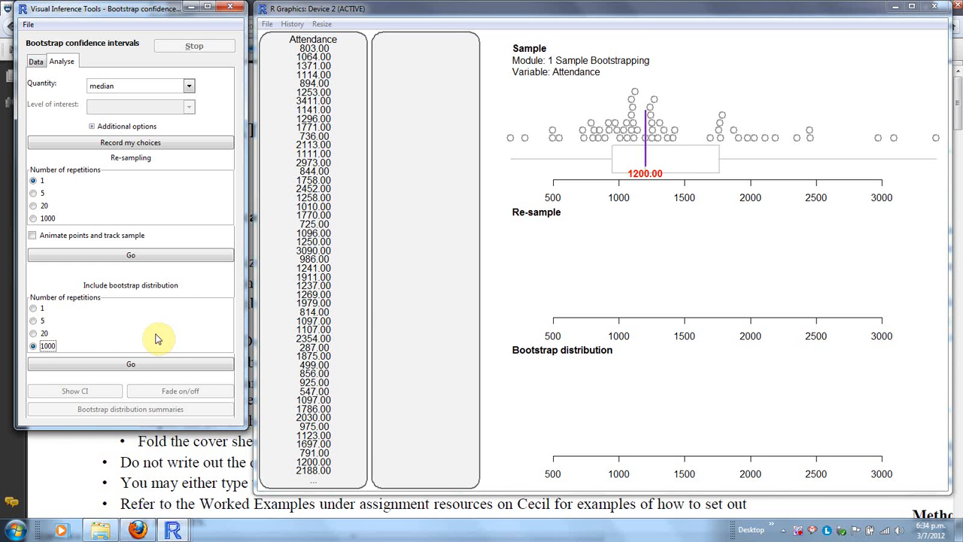
{"action": "left_click", "coordinate": [126, 366]}
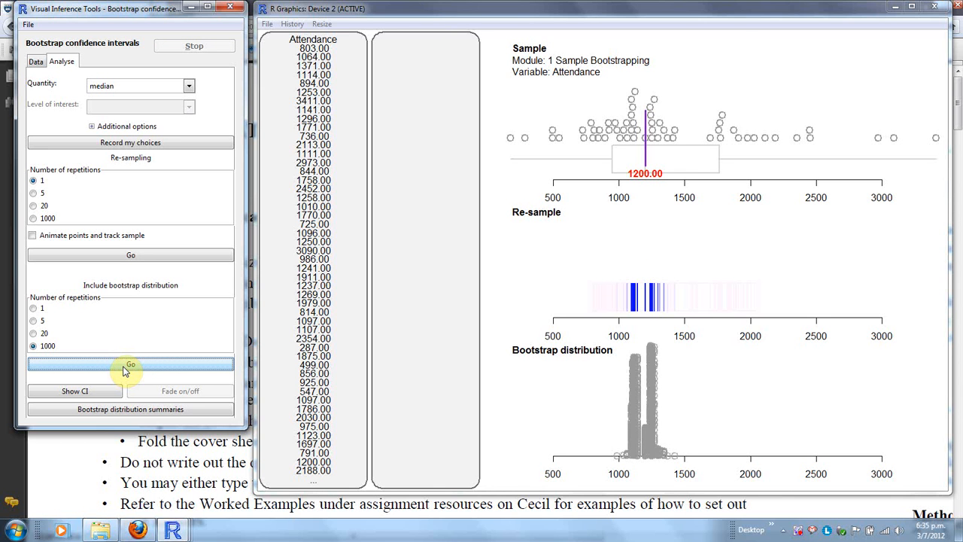
{"action": "left_click", "coordinate": [124, 369]}
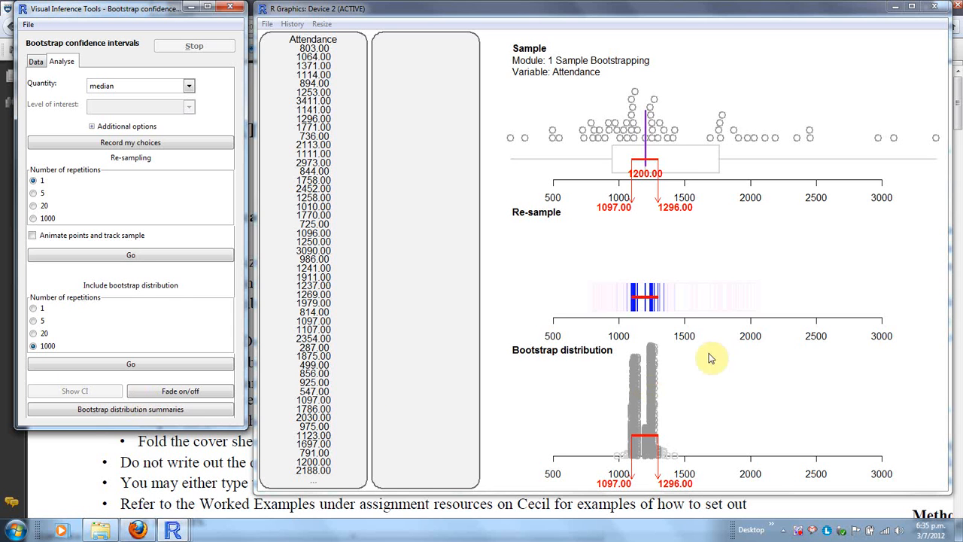
- Copy the bootstrap graph as a bitmap and open a blank document in Microsoft Word 2010, discarding the recovered files
{"action": "right_click", "coordinate": [693, 249]}
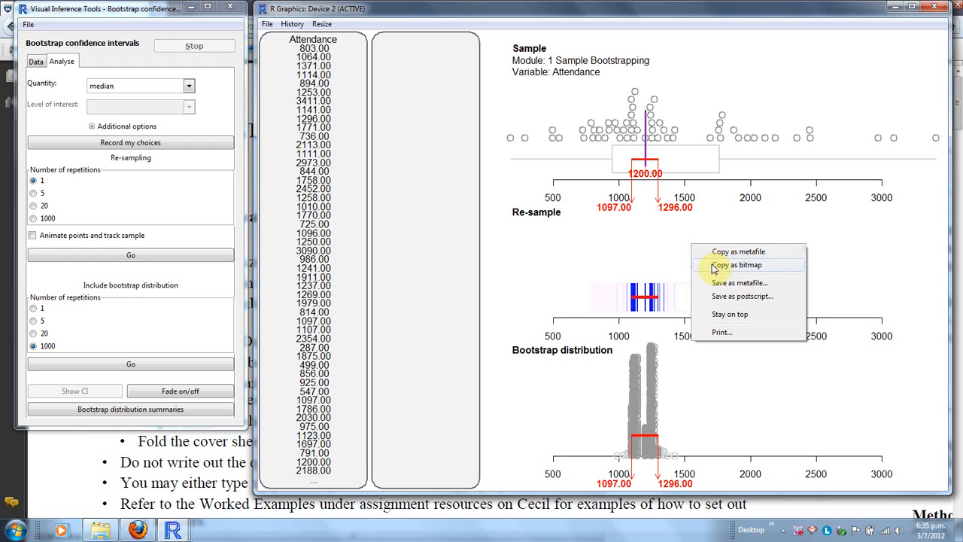
{"action": "left_click", "coordinate": [714, 266]}
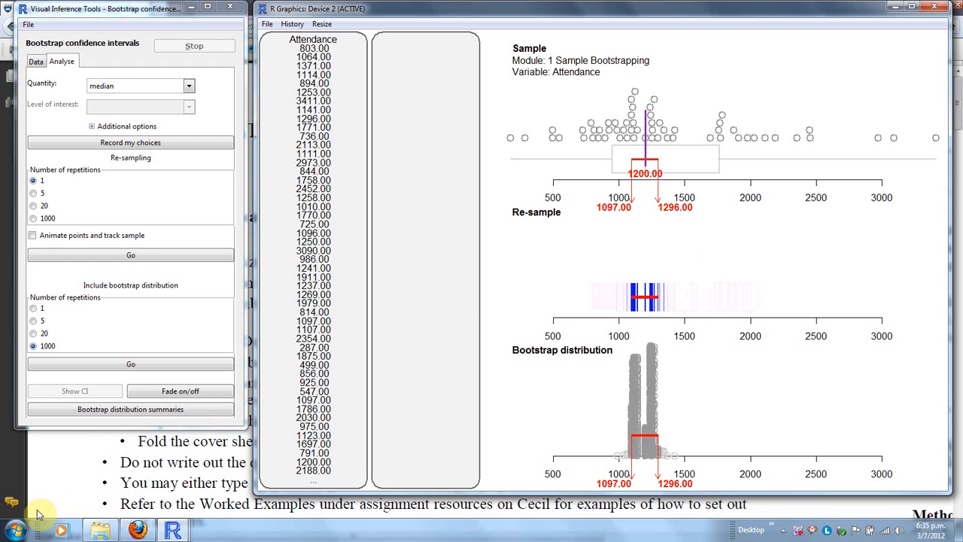
{"action": "left_click", "coordinate": [15, 529]}
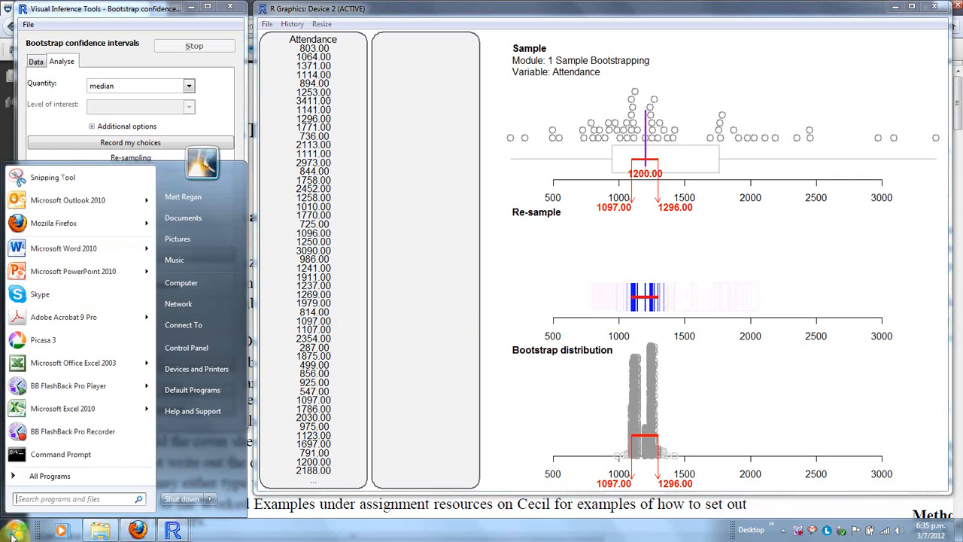
{"action": "left_click", "coordinate": [45, 248]}
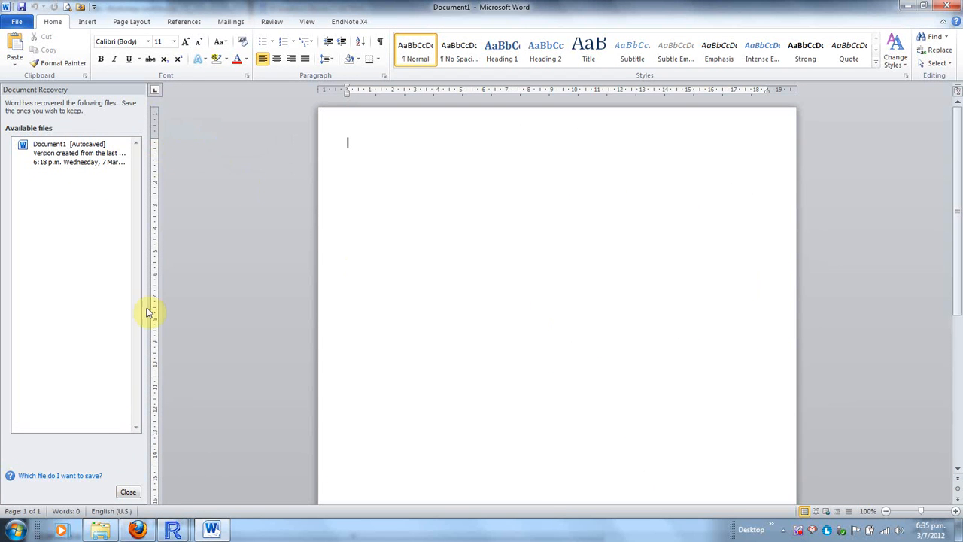
{"action": "left_click", "coordinate": [128, 491]}
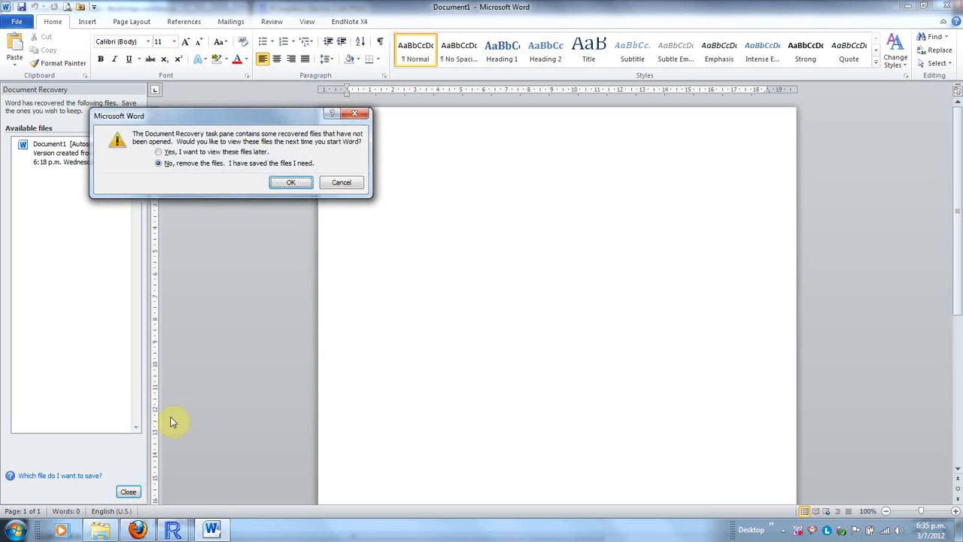
{"action": "left_click", "coordinate": [295, 184]}
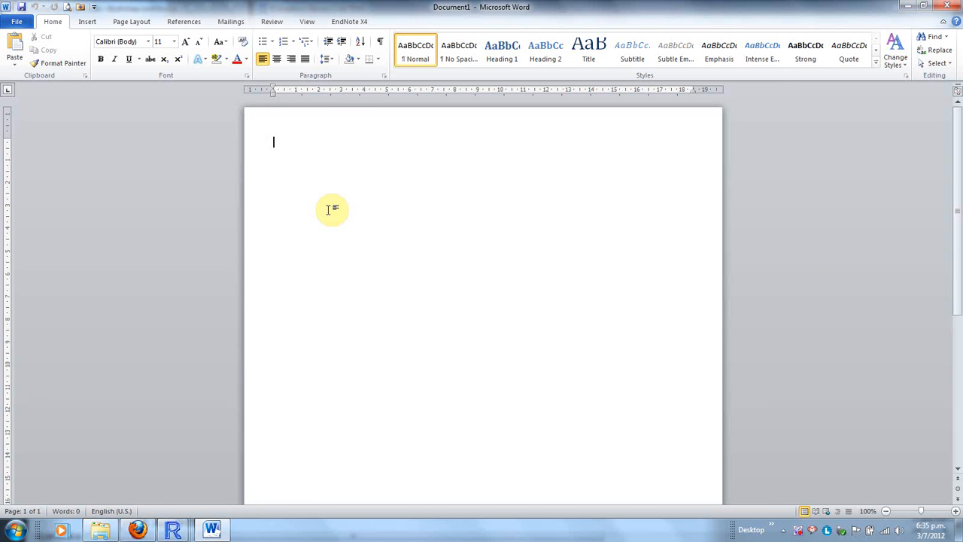
- Write "Assignment 1" and "3a" on separate lines of the document, followed by a new empty line
{"action": "type", "text": "Ass"}
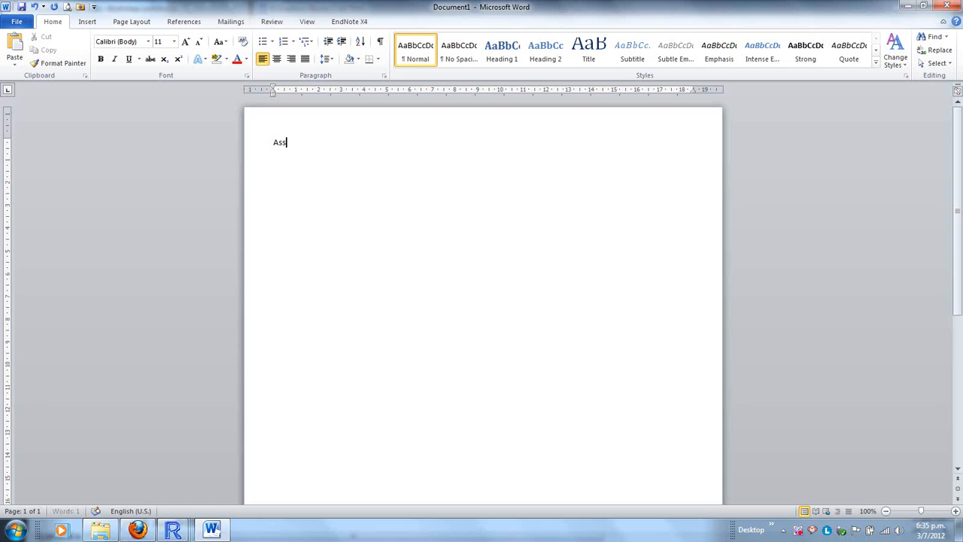
{"action": "type", "text": "ignment 1"}
{"action": "key", "text": "Return"}
{"action": "type", "text": "3a"}
{"action": "key", "text": "Return"}
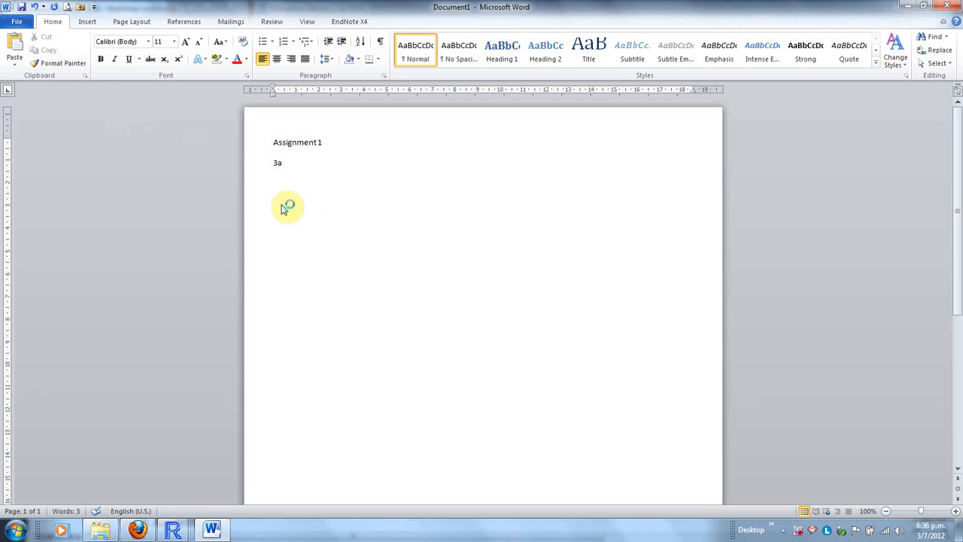
- Paste the copied bootstrap graph from the Office clipboard below "3a" and write "Answer" on a new line beneath it
{"action": "left_click", "coordinate": [84, 76]}
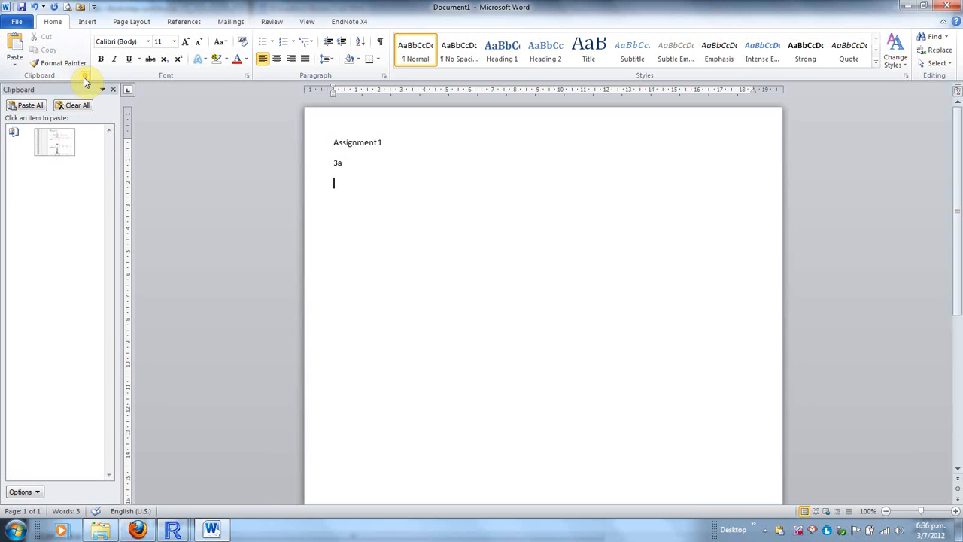
{"action": "left_click", "coordinate": [62, 142]}
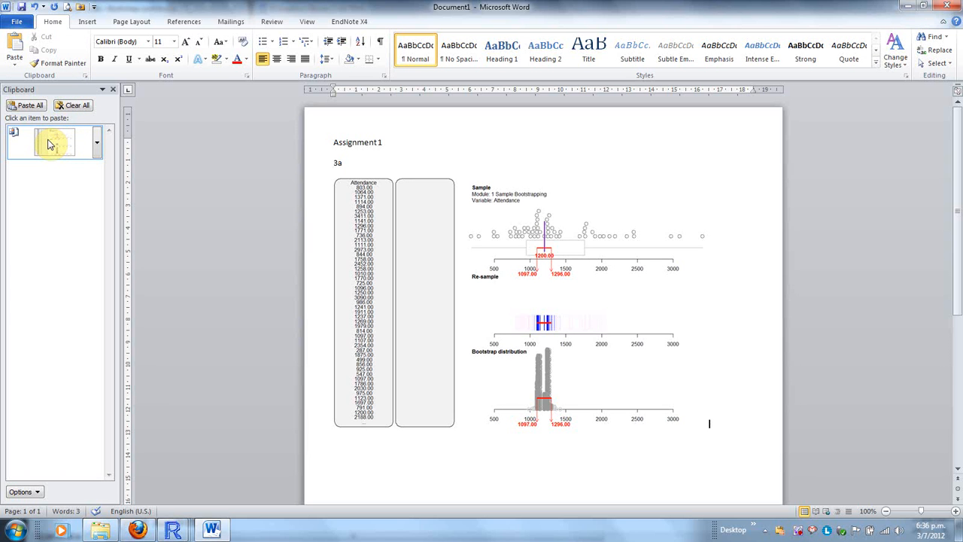
{"action": "key", "text": "Return"}
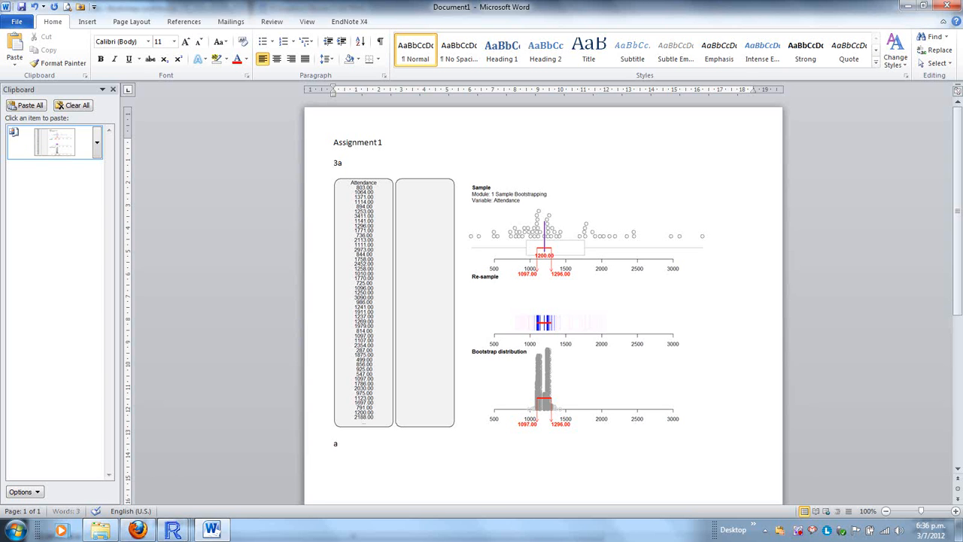
{"action": "type", "text": "answer"}
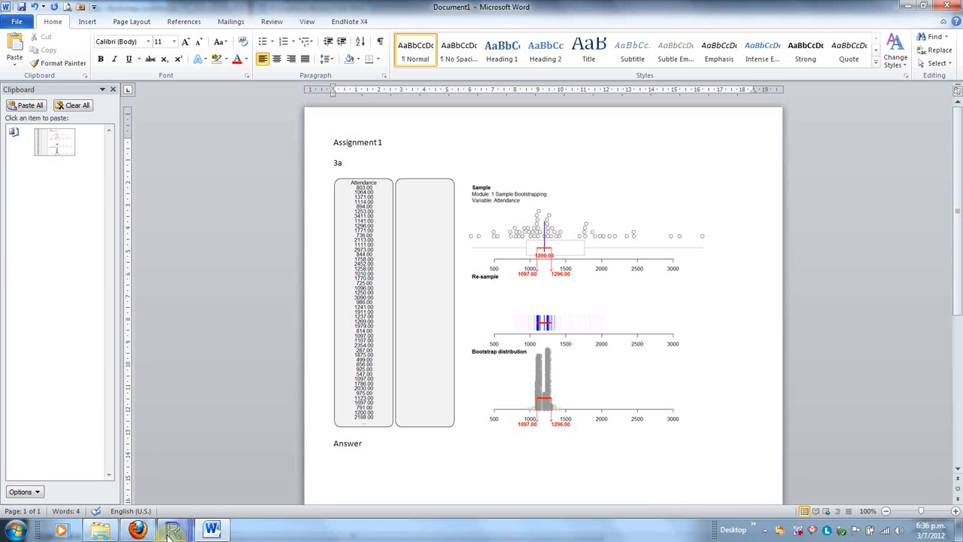
- Switch to the Visual Inference Tools bootstrap window and assign NiceDay as Variable 2 alongside Attendance
{"action": "mouse_move", "coordinate": [173, 530]}
{"action": "left_click", "coordinate": [203, 466]}
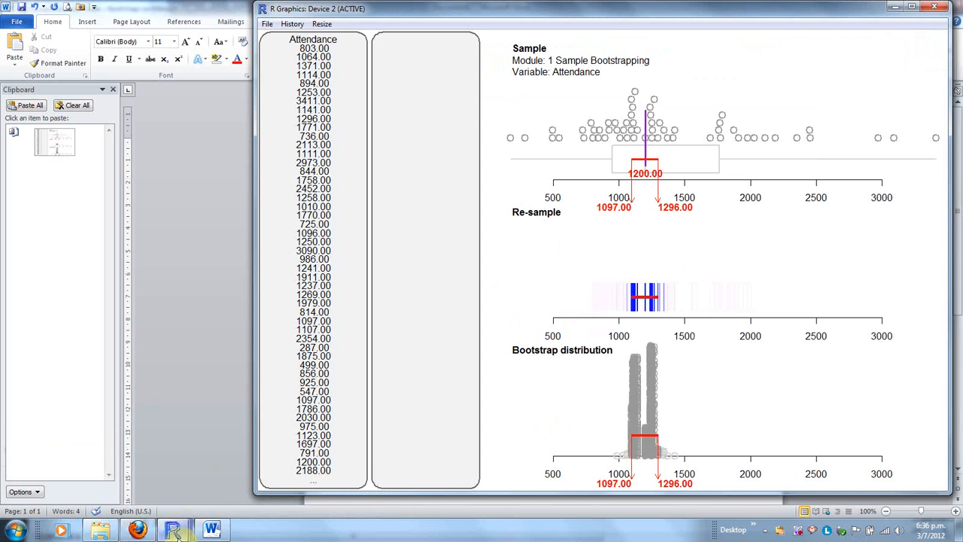
{"action": "left_click", "coordinate": [325, 491]}
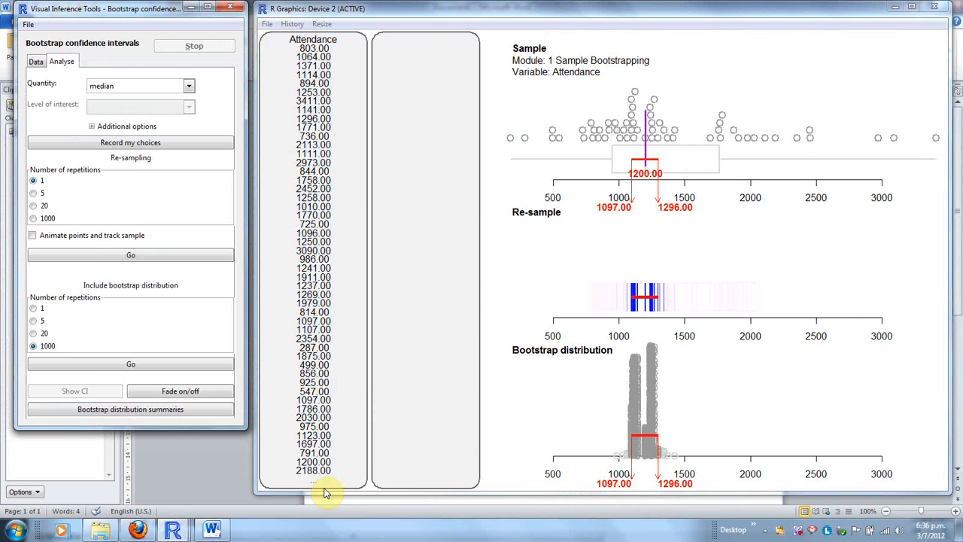
{"action": "left_click", "coordinate": [35, 67]}
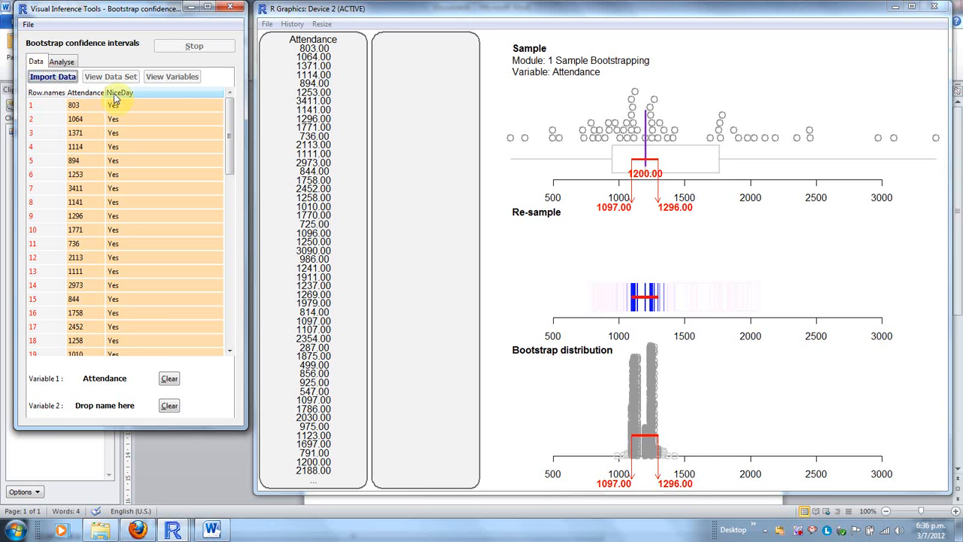
{"action": "left_click_drag", "start_coordinate": [114, 98], "coordinate": [106, 405]}
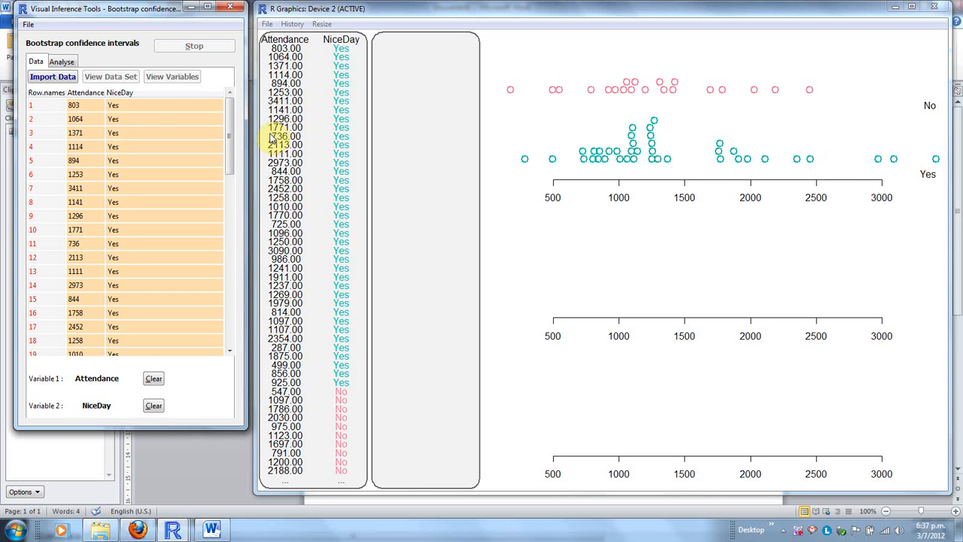
- Record median as the analysis quantity and generate the bootstrap distribution with 1000 repetitions, including its confidence interval
{"action": "left_click", "coordinate": [61, 64]}
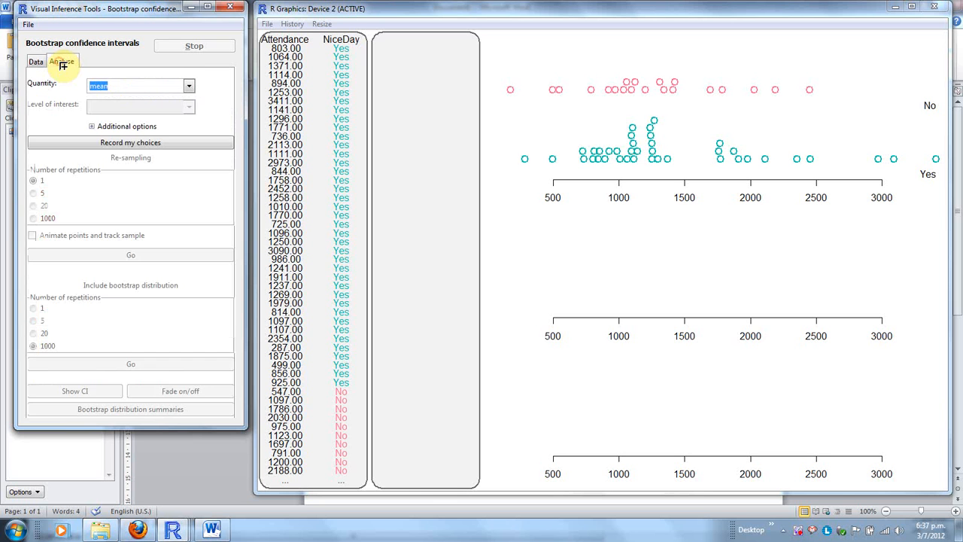
{"action": "left_click", "coordinate": [189, 87]}
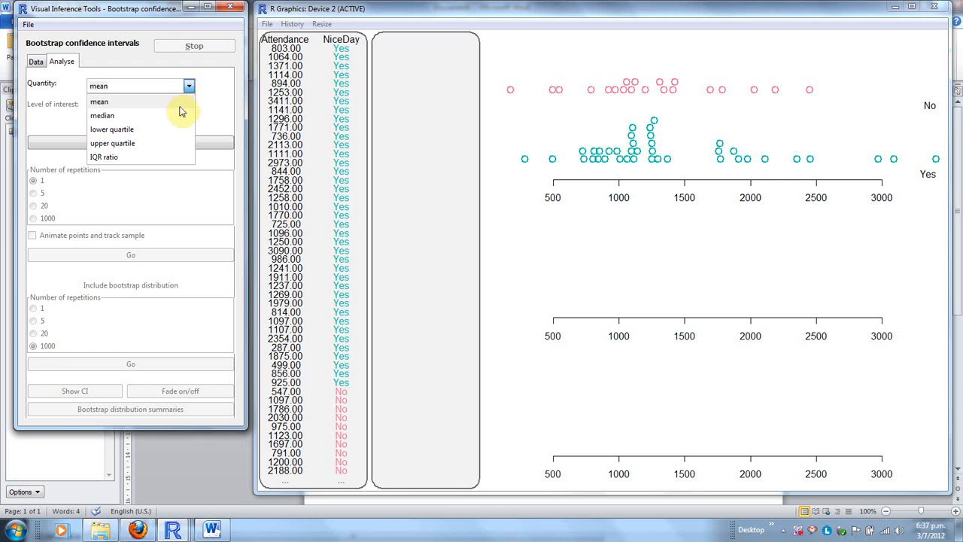
{"action": "left_click", "coordinate": [174, 116]}
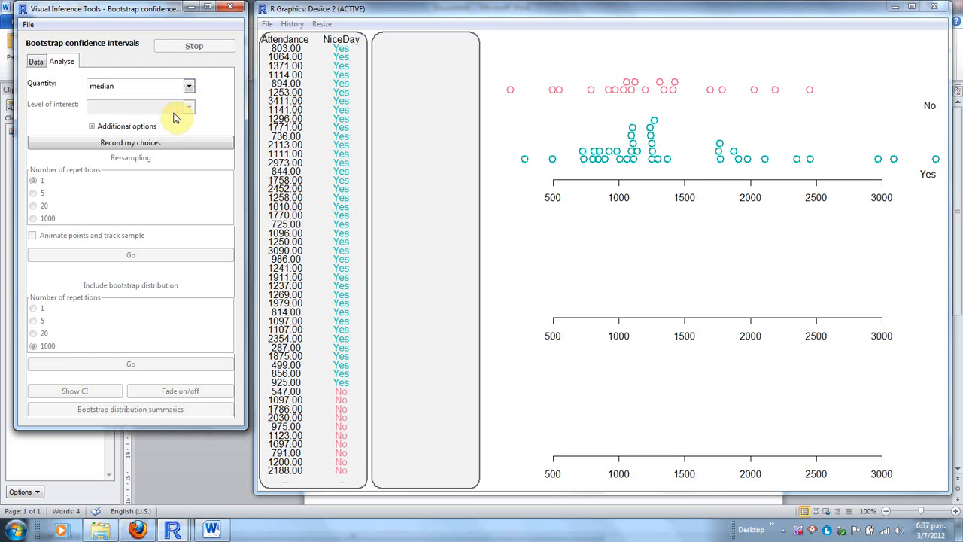
{"action": "left_click", "coordinate": [145, 149]}
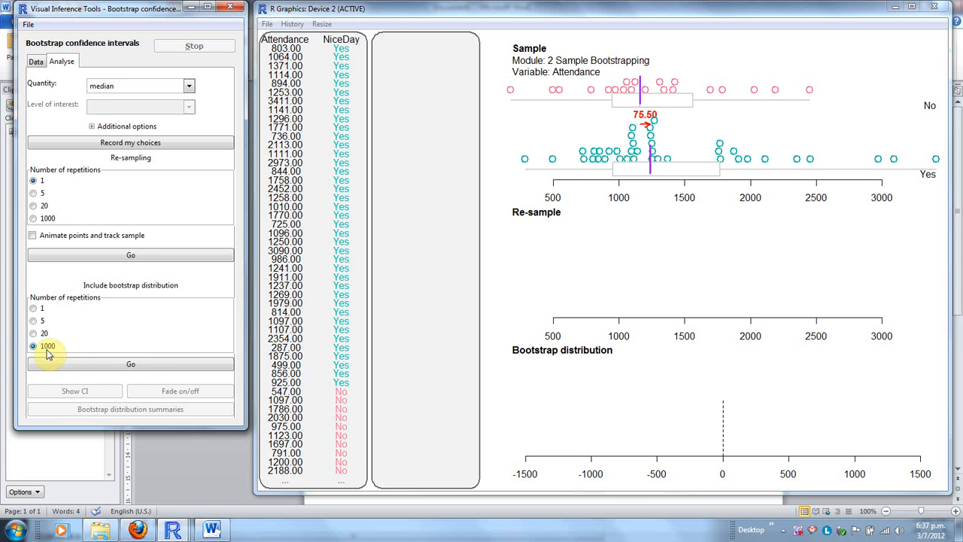
{"action": "left_click", "coordinate": [128, 365]}
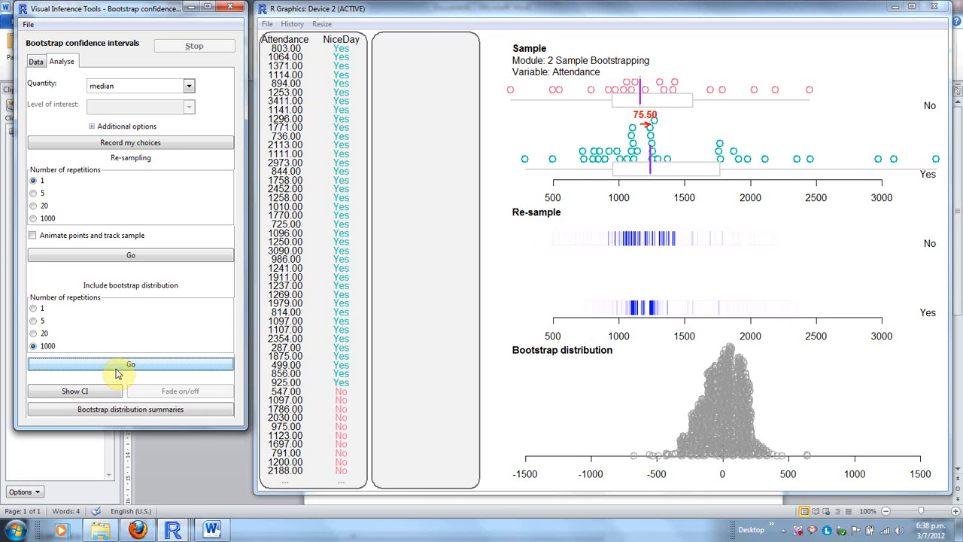
{"action": "left_click", "coordinate": [68, 393]}
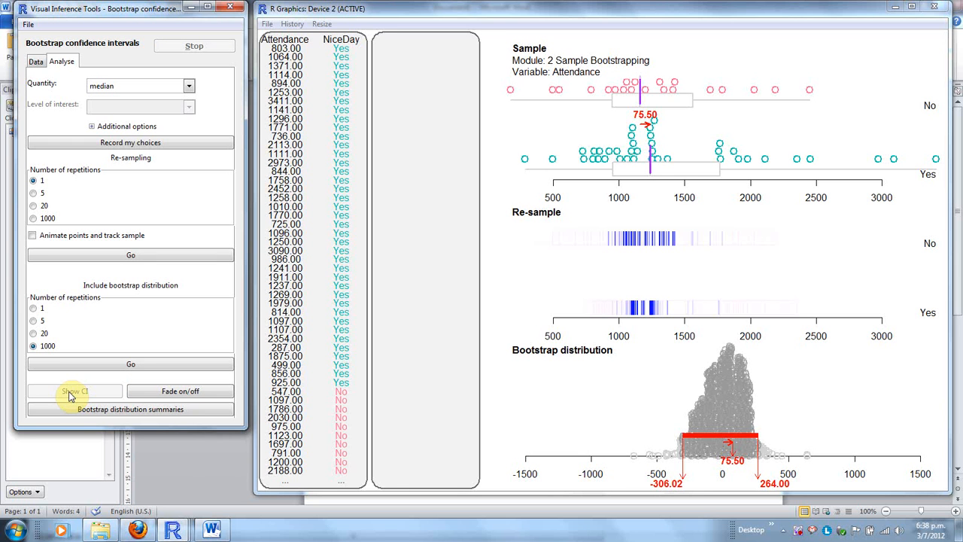
- Copy the two-sample bootstrap graph as a bitmap and paste it into the Word document below "Answer", leaving an empty line between
{"action": "right_click", "coordinate": [525, 275]}
{"action": "left_click", "coordinate": [547, 295]}
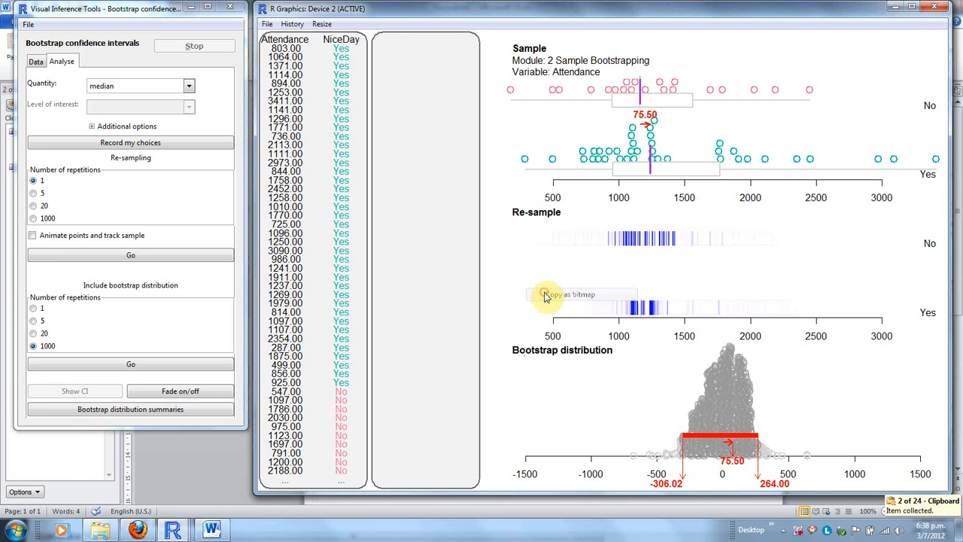
{"action": "left_click", "coordinate": [210, 530]}
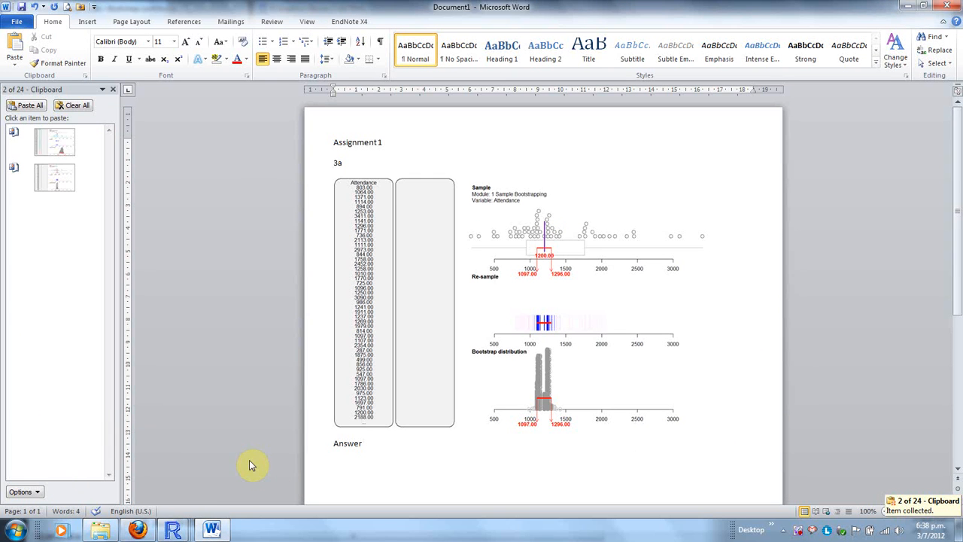
{"action": "key", "text": "Return"}
{"action": "key", "text": "Return"}
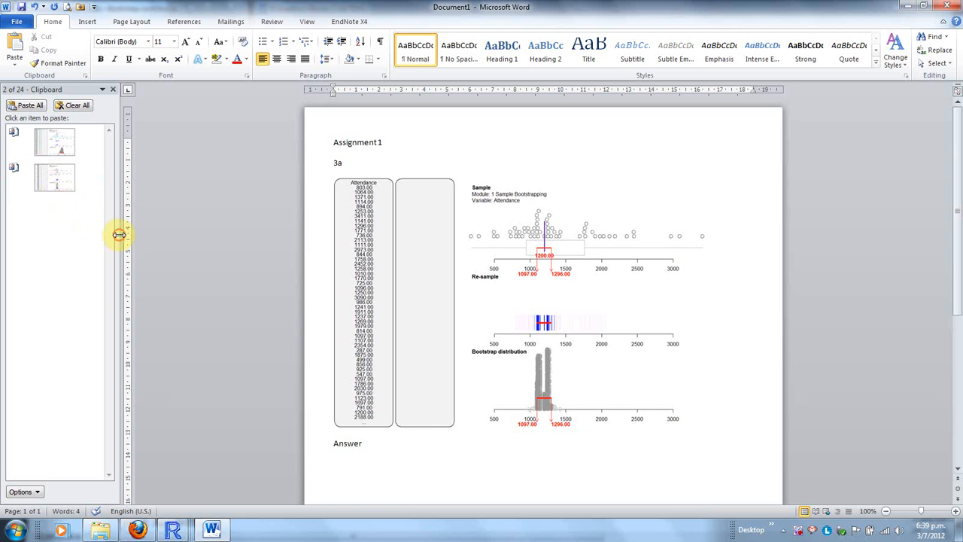
{"action": "left_click_drag", "start_coordinate": [119, 234], "coordinate": [198, 237]}
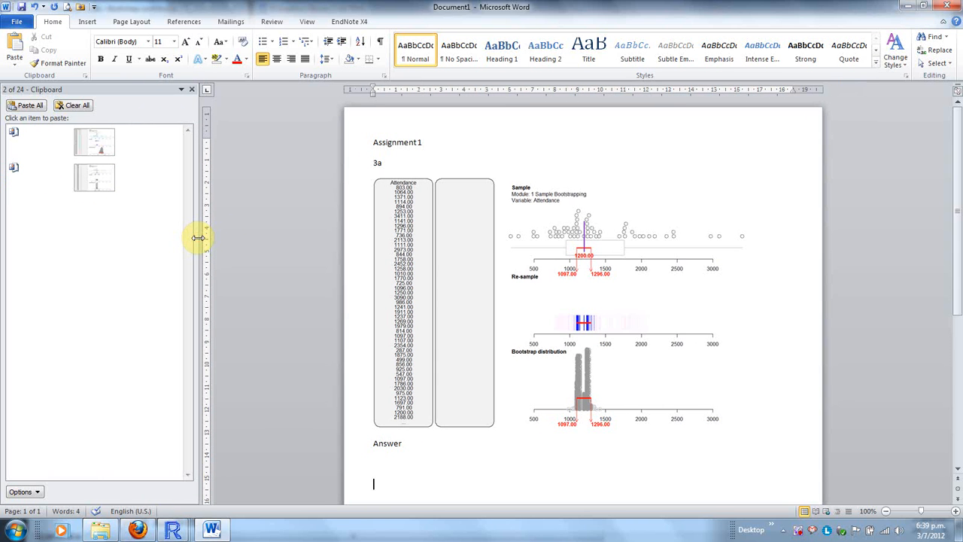
{"action": "left_click", "coordinate": [105, 149]}
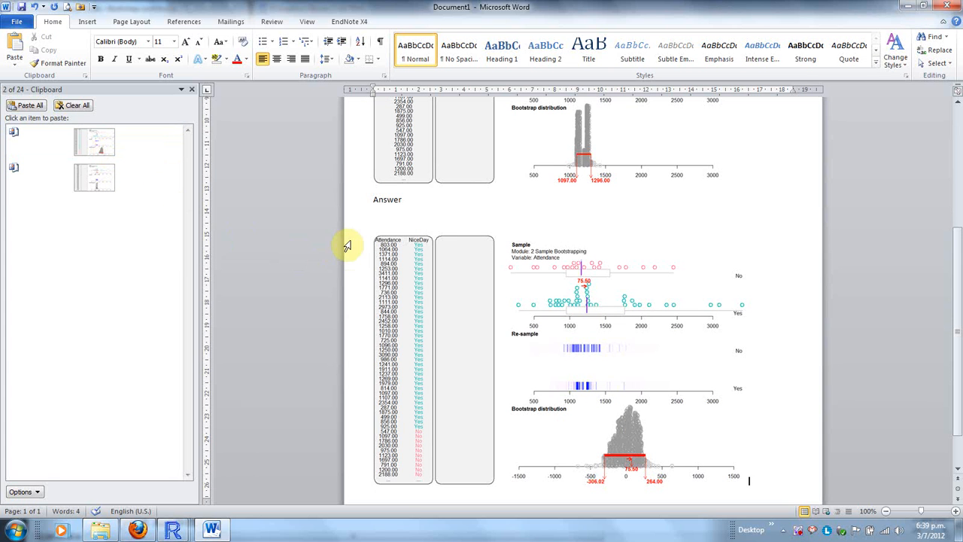
- Label the second graph "3b:" on the empty line above it
{"action": "left_click", "coordinate": [375, 221]}
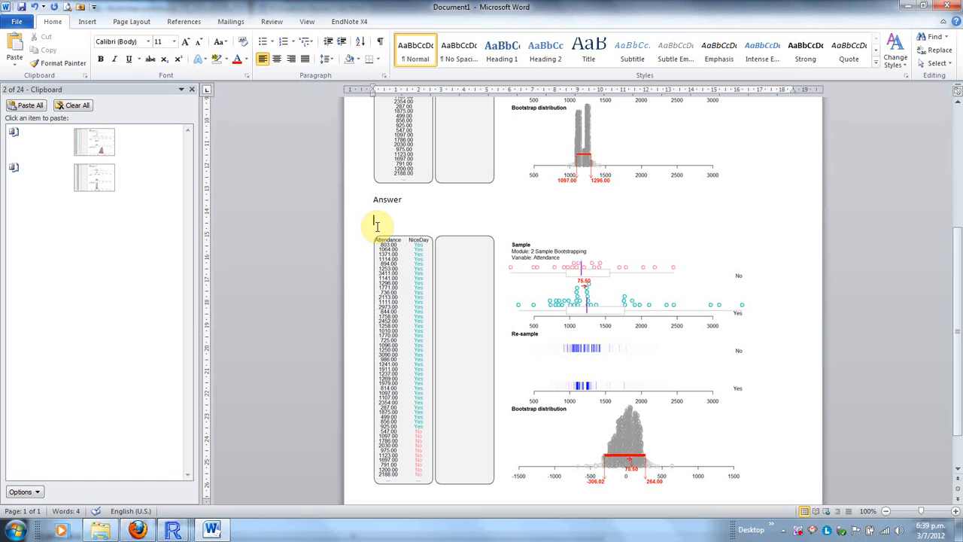
{"action": "type", "text": "3"}
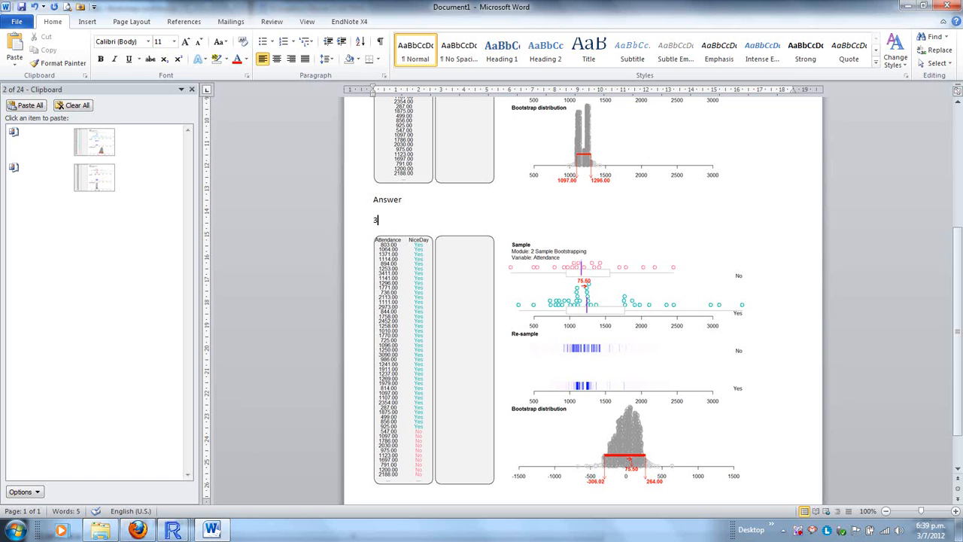
{"action": "type", "text": "b:"}
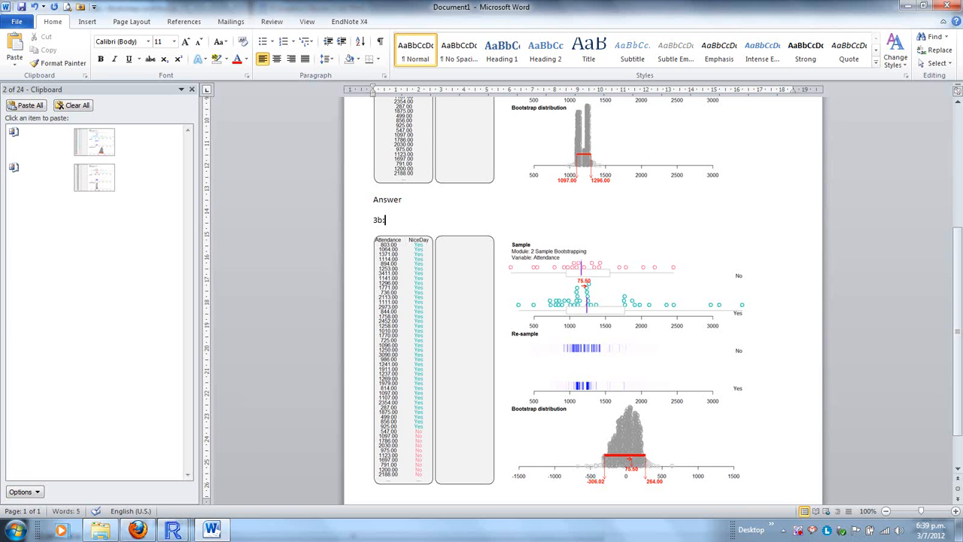